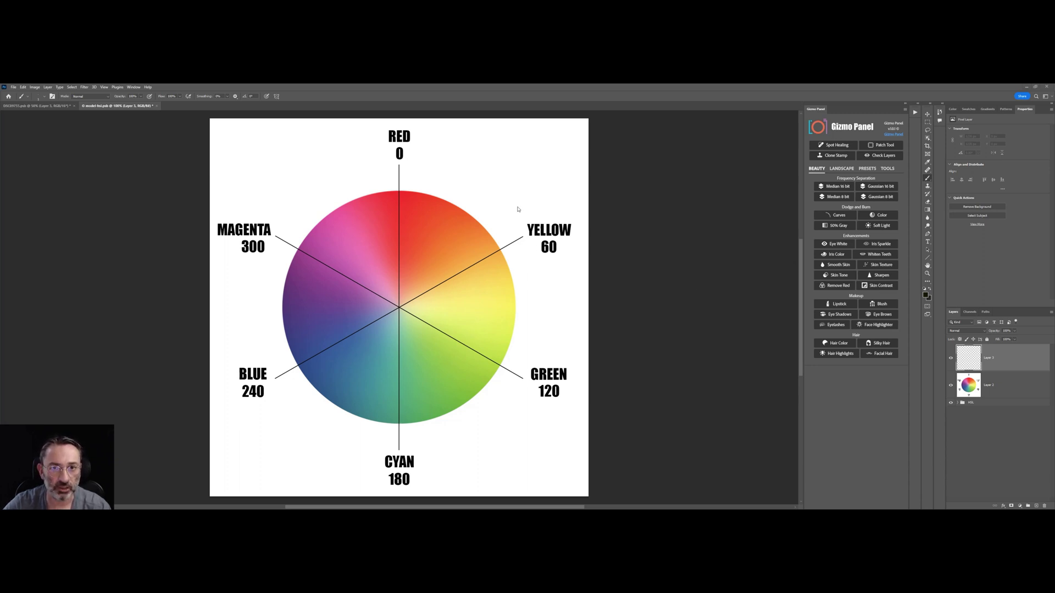
Hide the annotation layer and make Layer 3 visible to reveal the 20° and 30° guide lines
key(ctrl+comma)
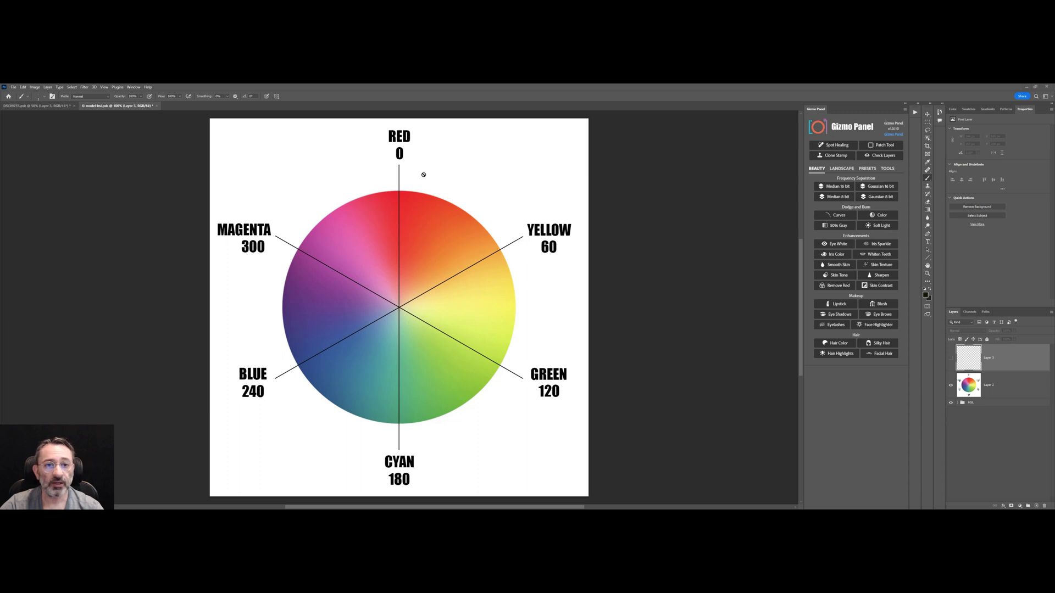
click(952, 359)
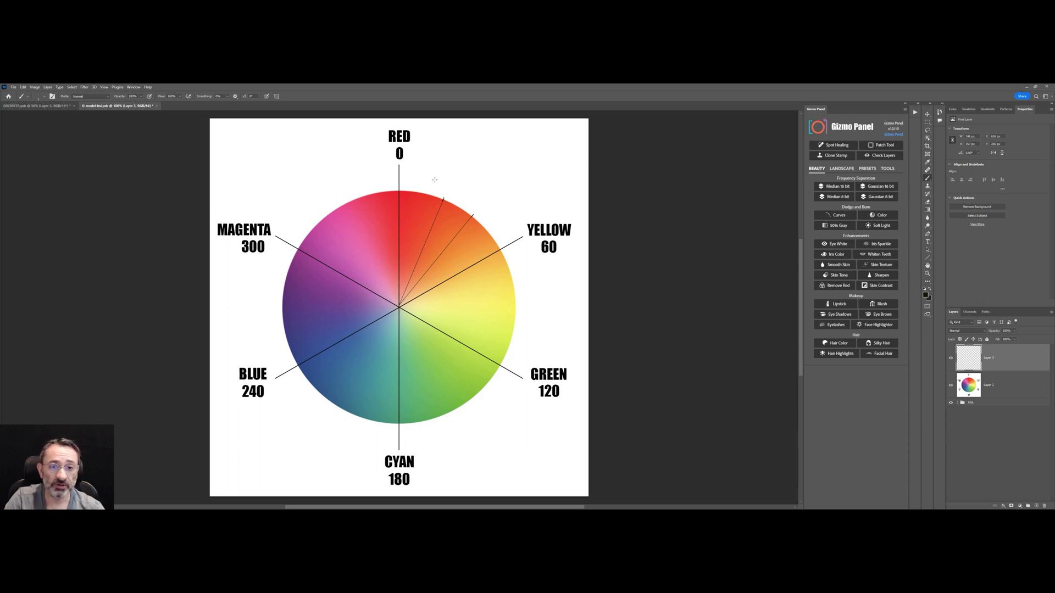
Brush-write 20 beside the first line, with arrows toward red and toward YELLOW 60
drag(443, 179, 447, 186)
mouse_move(456, 176)
mouse_down()
mouse_move(500, 175)
mouse_move(505, 201)
mouse_move(532, 175)
mouse_move(513, 160)
mouse_move(569, 157)
mouse_up()
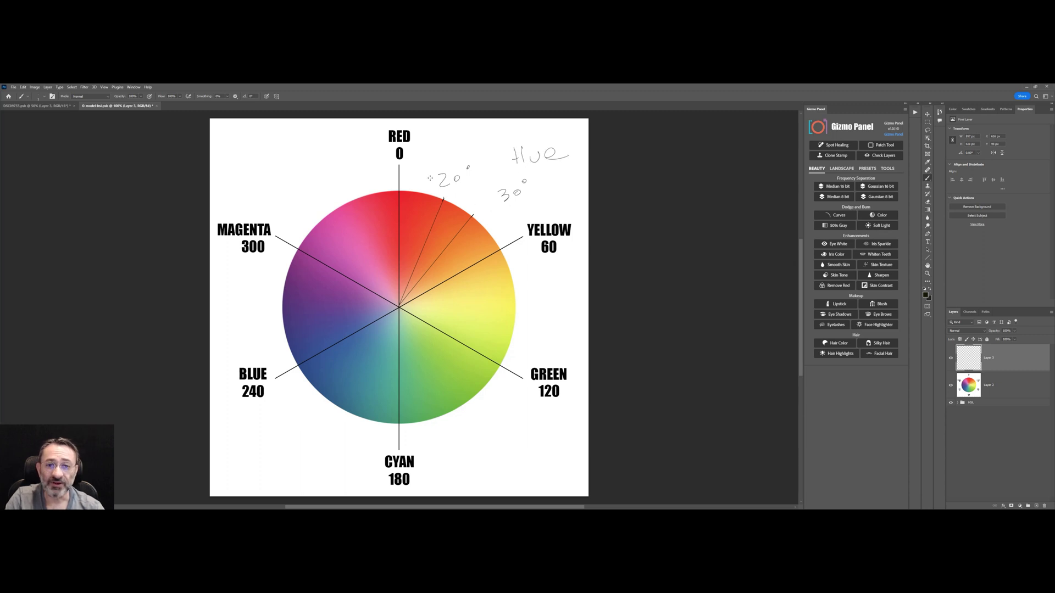
mouse_move(426, 177)
mouse_down()
mouse_move(337, 189)
mouse_move(365, 185)
mouse_up()
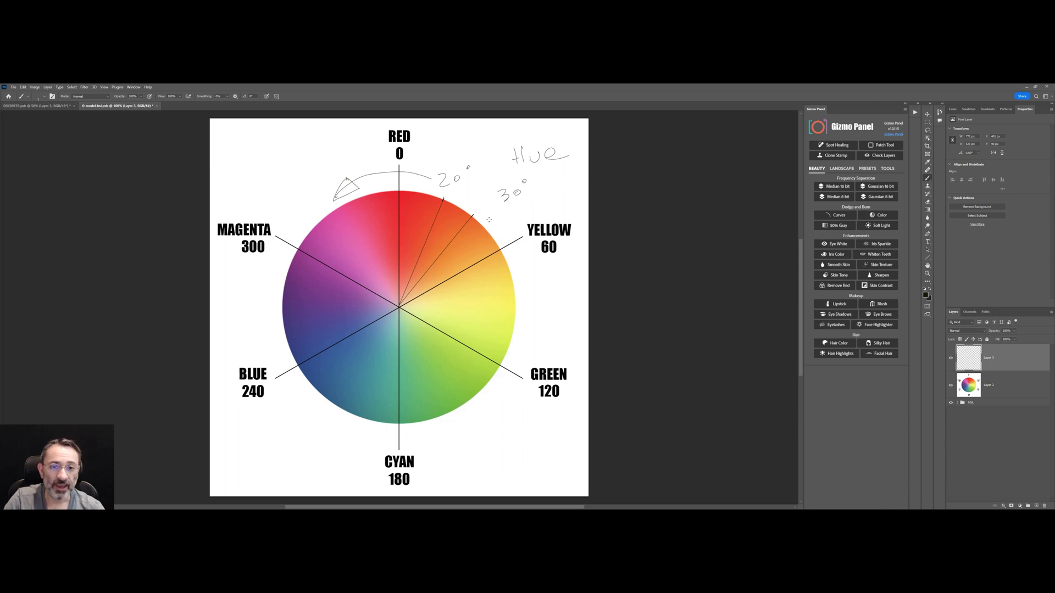
mouse_move(511, 206)
mouse_down()
mouse_move(548, 264)
mouse_move(533, 249)
mouse_move(564, 260)
mouse_move(541, 252)
mouse_move(556, 273)
mouse_up()
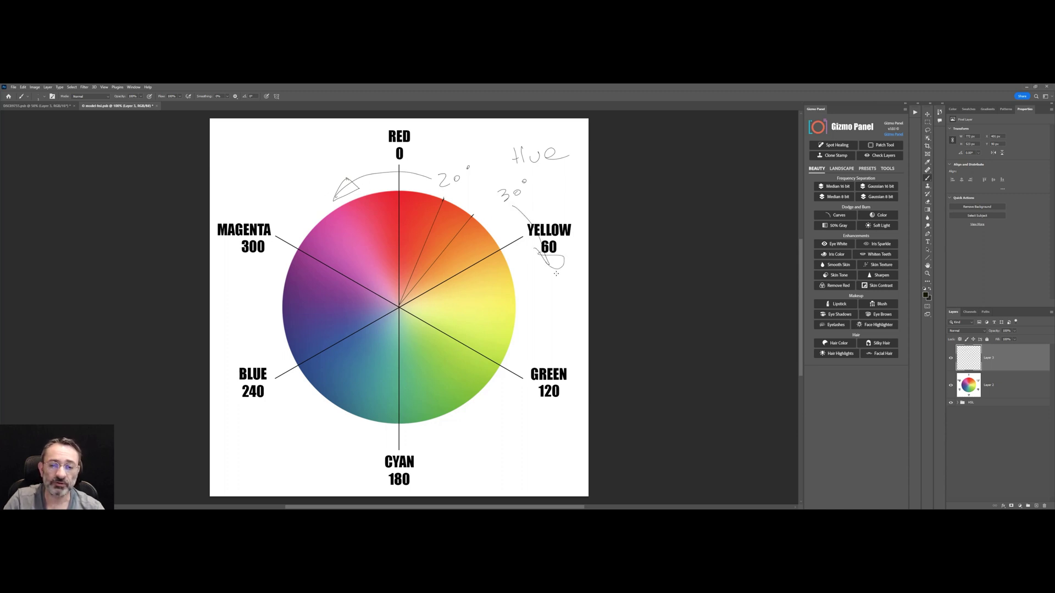
Circle YELLOW 60, GREEN 120 and the 20° label, and link the 20° and 30° marks
mouse_move(543, 209)
mouse_down()
mouse_move(554, 203)
mouse_move(530, 214)
mouse_up()
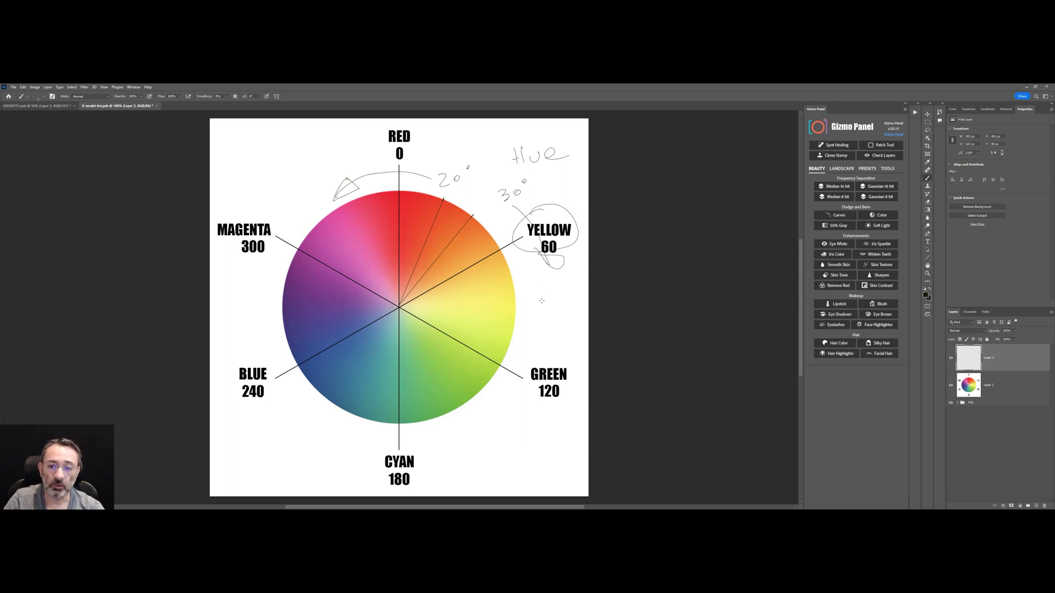
mouse_move(526, 364)
mouse_down()
mouse_move(574, 400)
mouse_move(529, 358)
mouse_up()
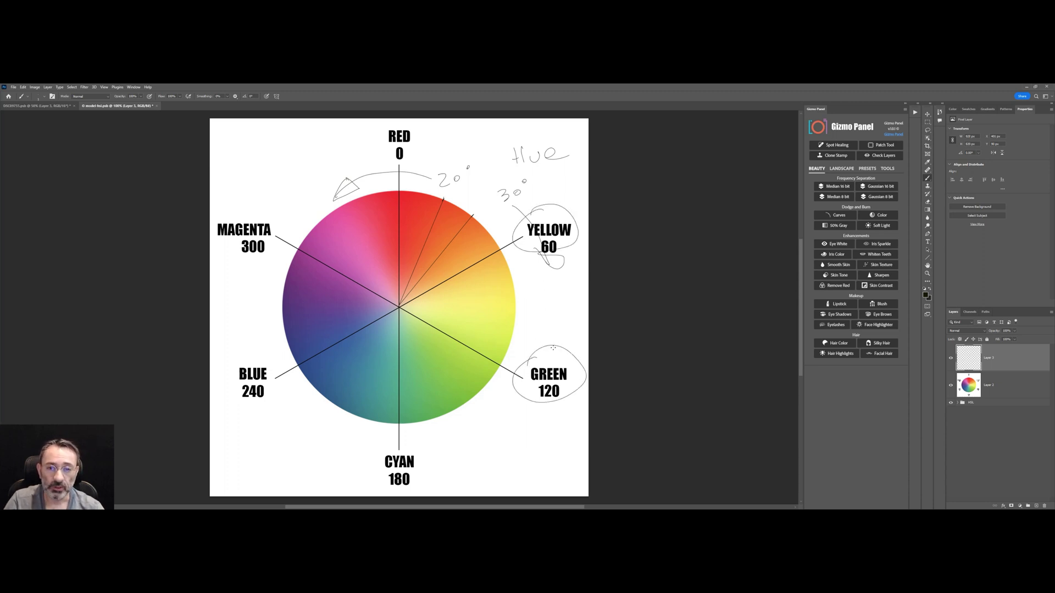
mouse_move(457, 197)
mouse_down()
mouse_move(481, 202)
mouse_move(476, 209)
mouse_up()
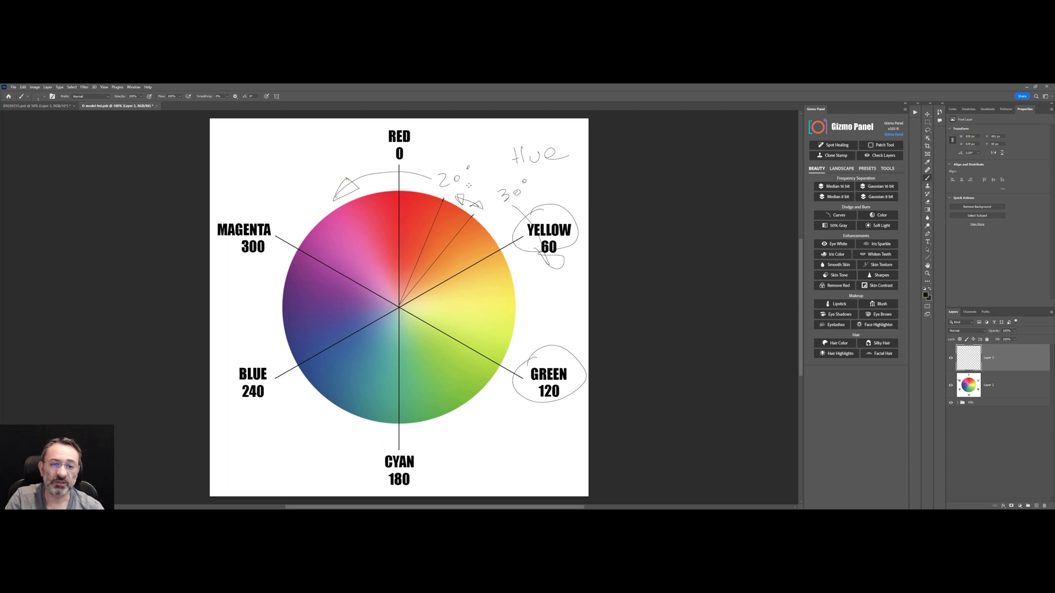
mouse_move(440, 167)
mouse_down()
mouse_move(430, 173)
mouse_move(466, 159)
mouse_move(502, 209)
mouse_up()
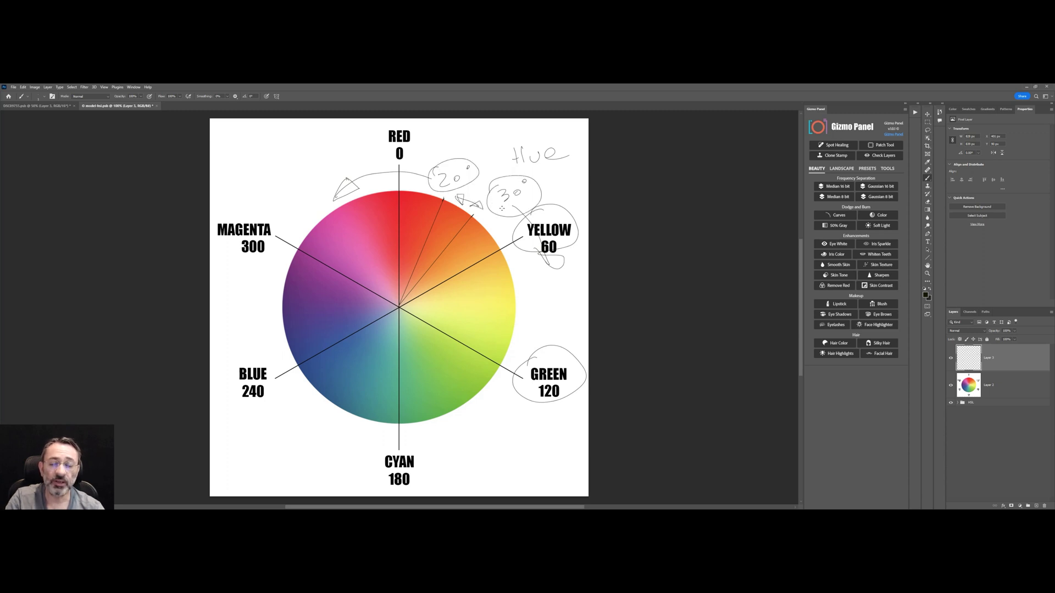
key(v)
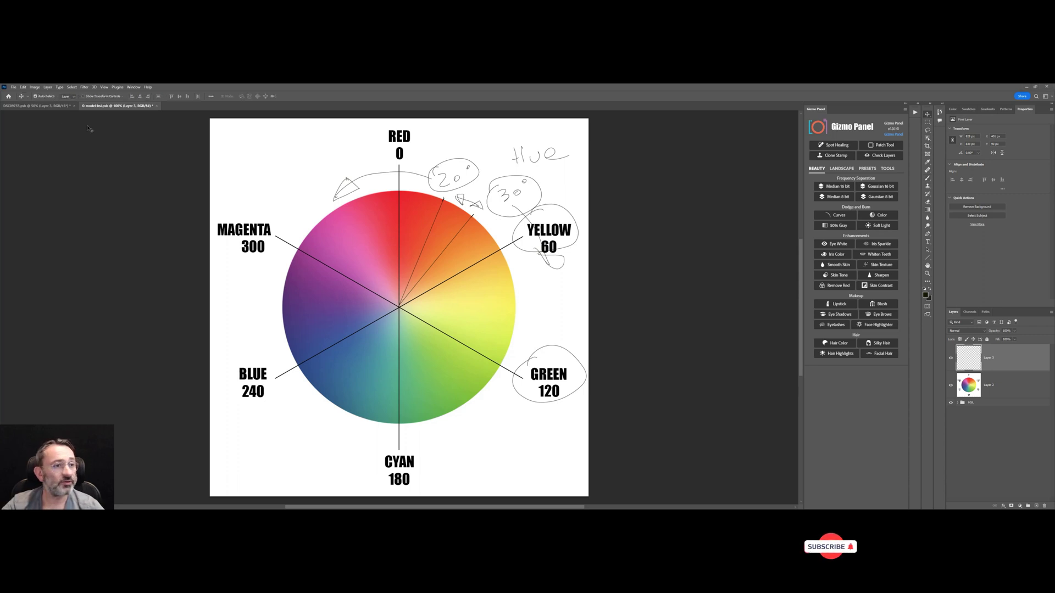
Bring up DSC09755.psb and set the Info panel readout to HSB Color for sampling the image
click(38, 105)
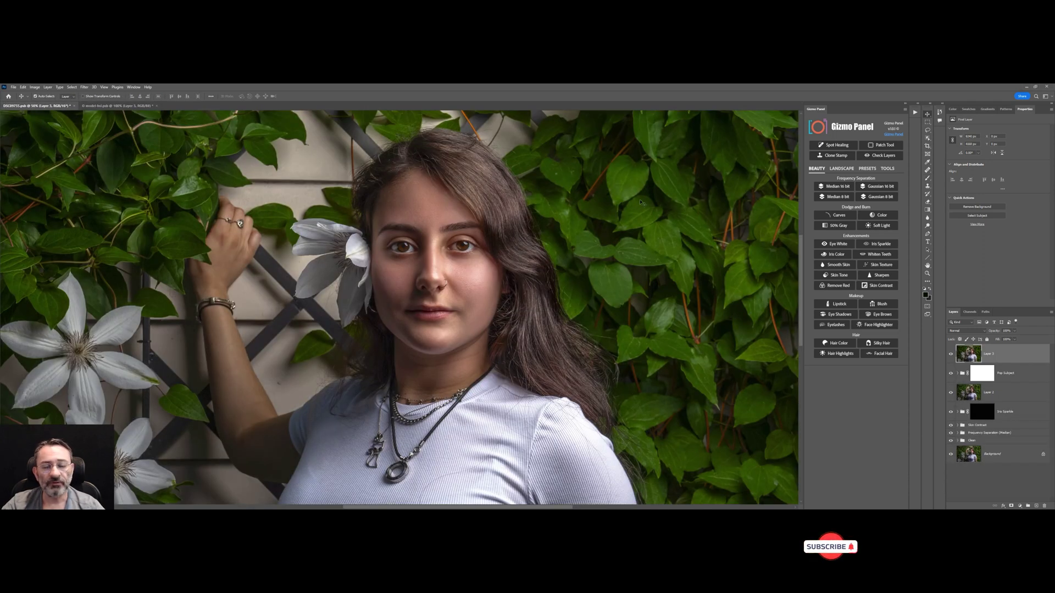
key(F8)
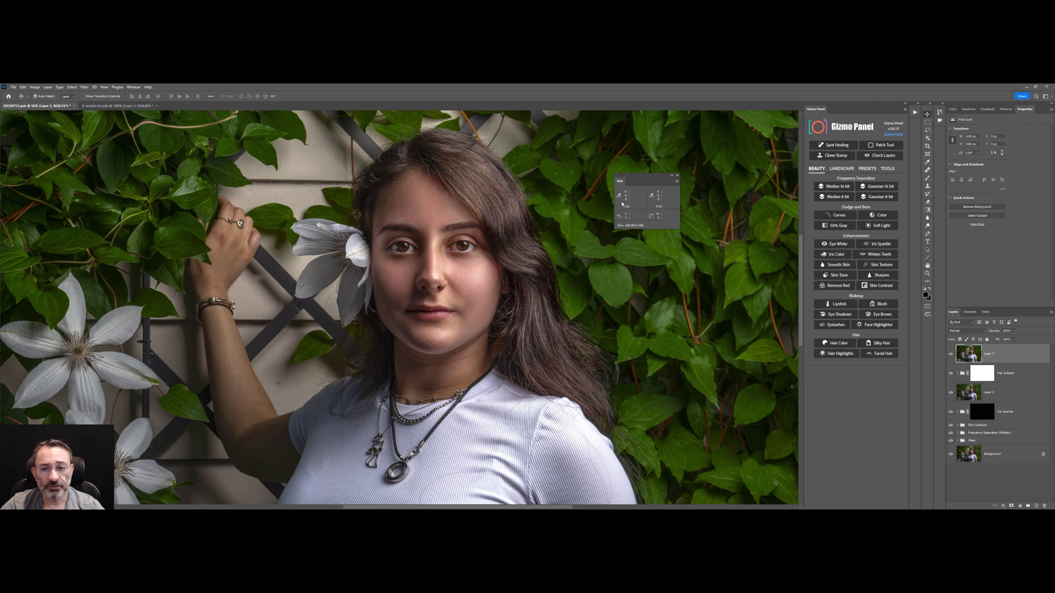
click(619, 196)
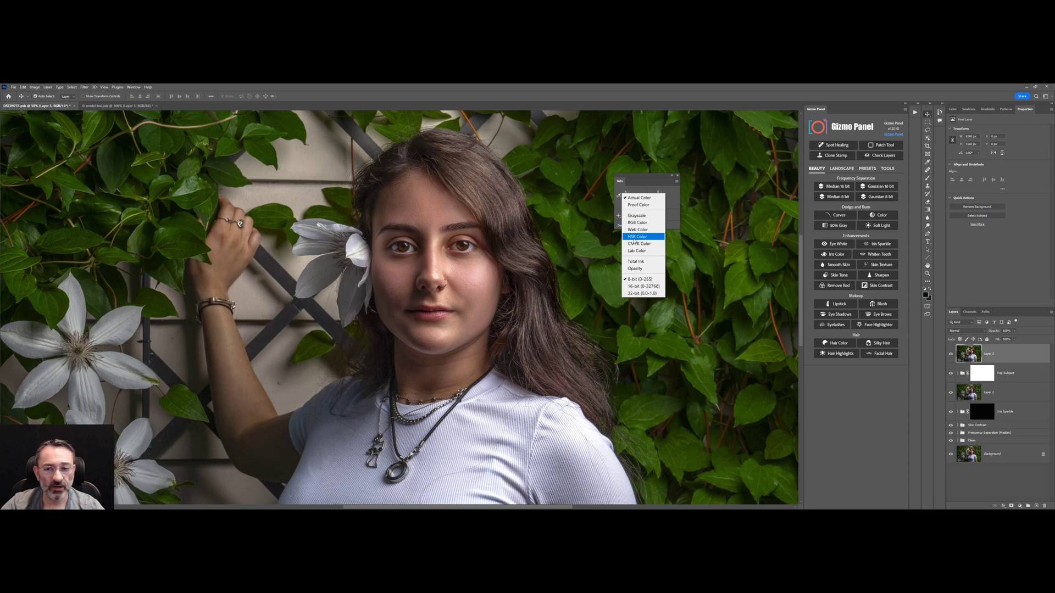
click(635, 237)
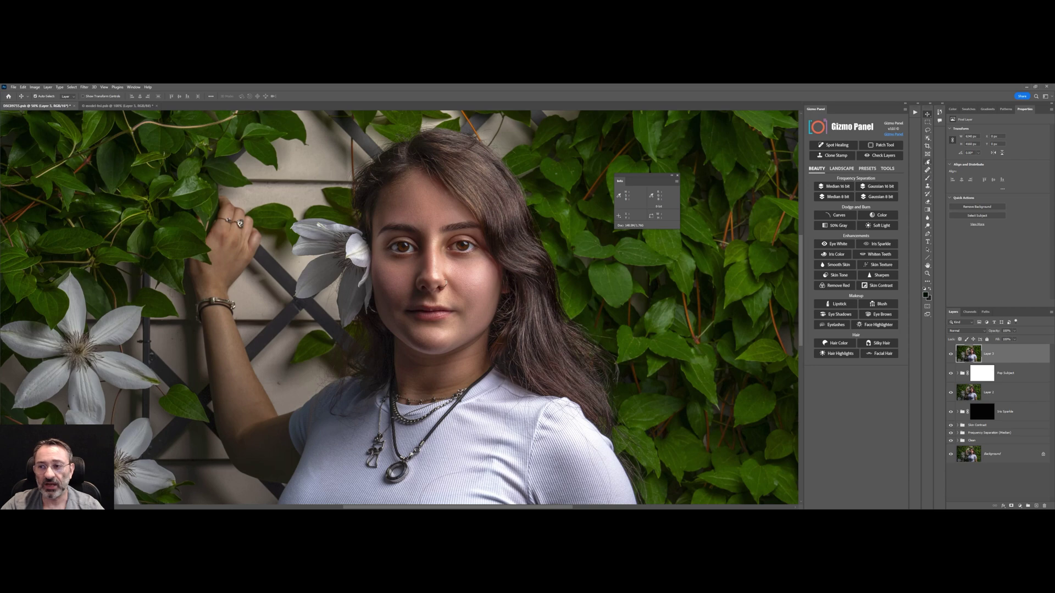
click(928, 163)
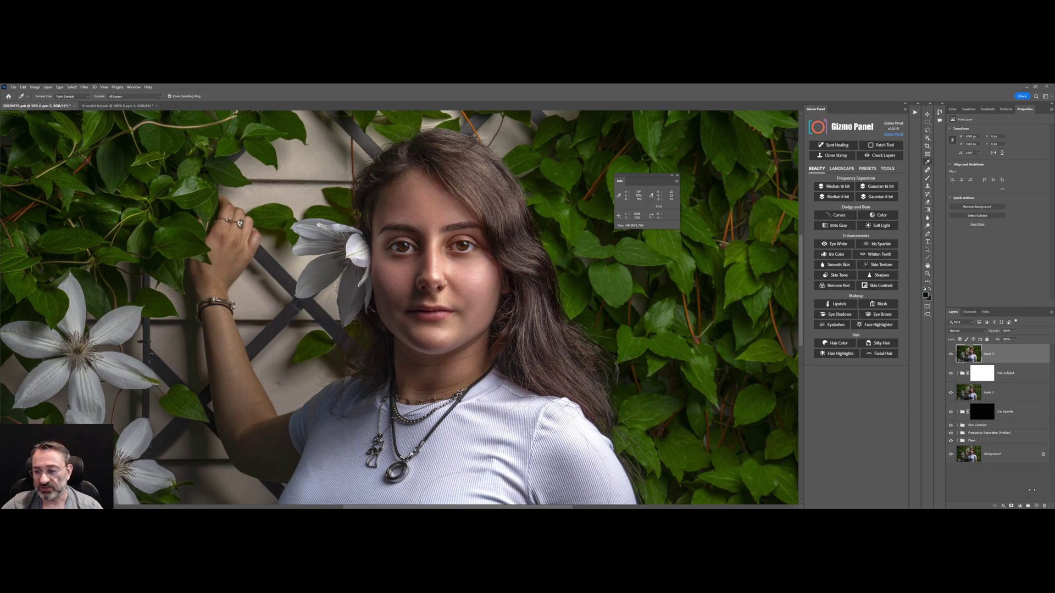
Add a Hue/Saturation layer targeting Reds and shift Hue to about +165, turning skin teal-green
click(1020, 507)
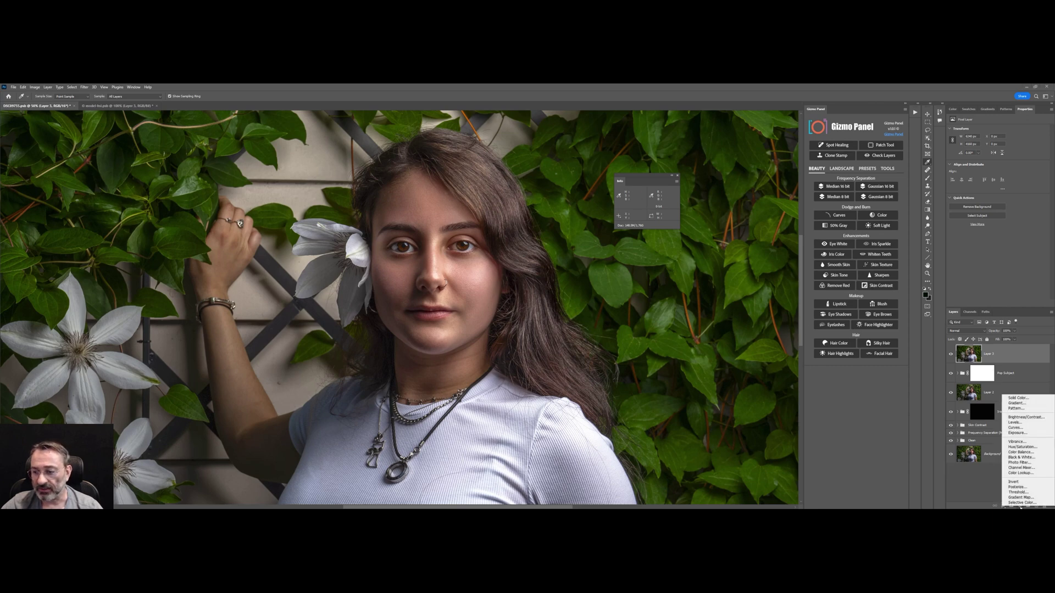
click(1025, 448)
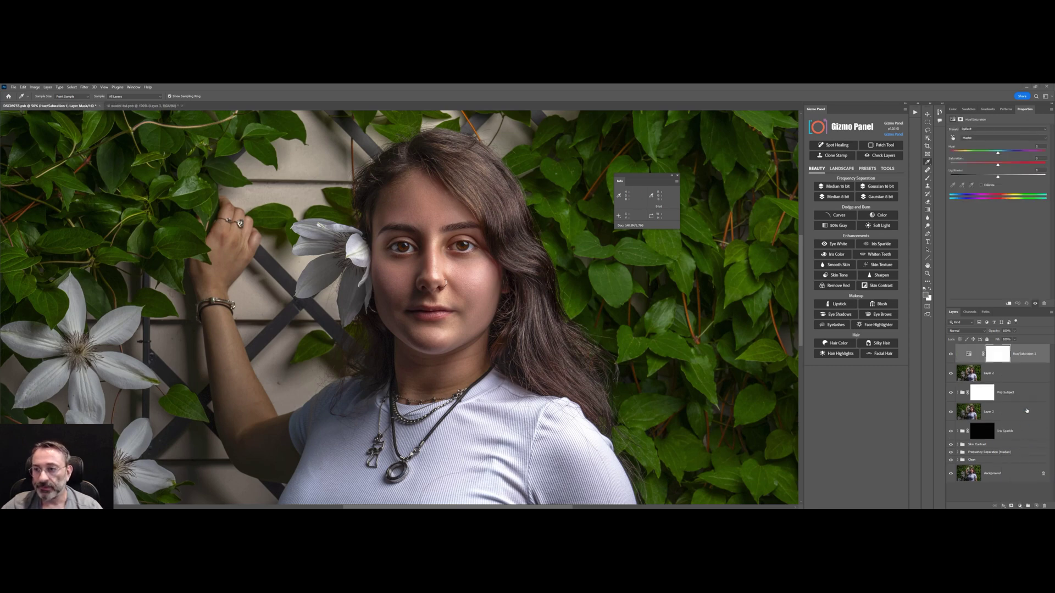
click(978, 138)
click(972, 149)
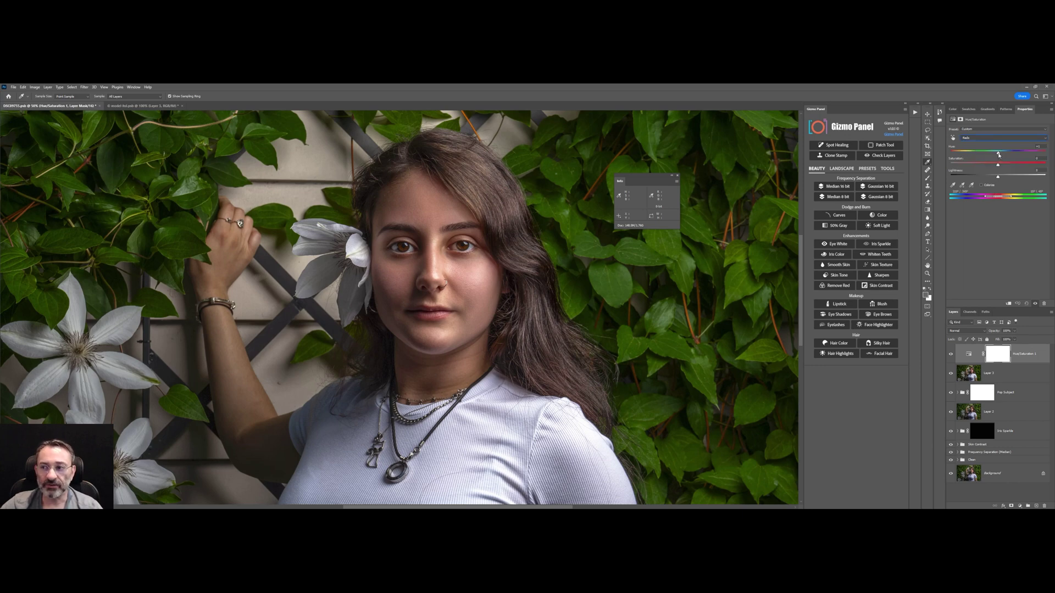
drag(1000, 154, 1035, 154)
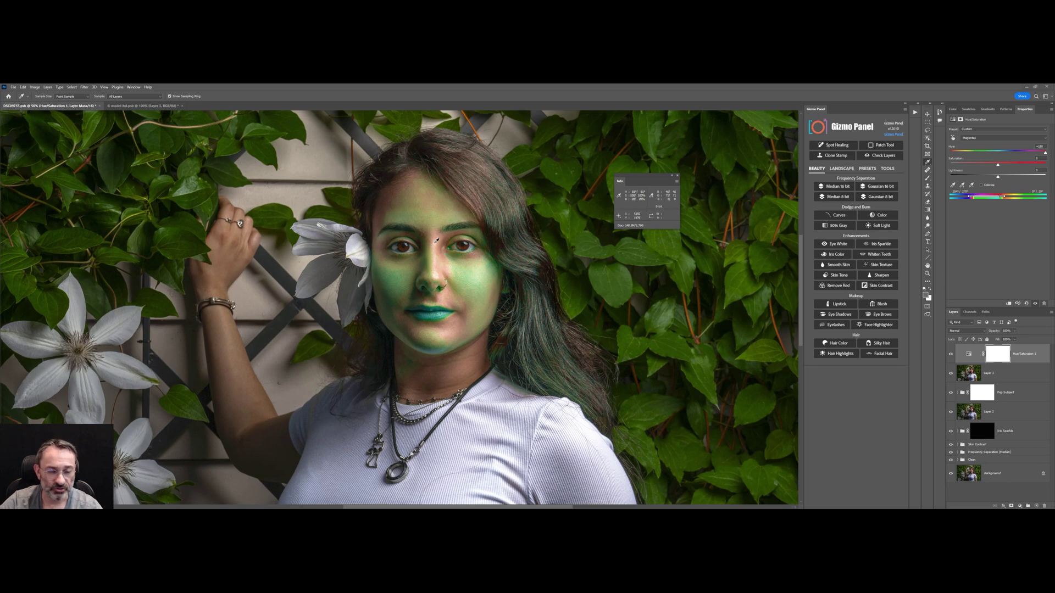
Reset default colours, duplicate Hue/Saturation 1, and set the copy's range to Magentas
key(d)
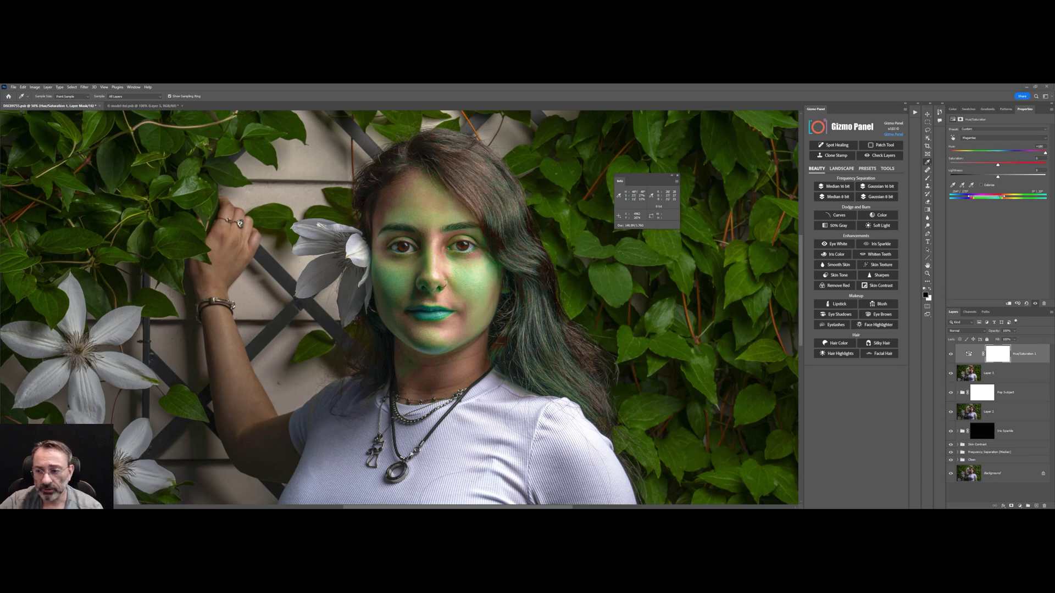
key(ctrl+j)
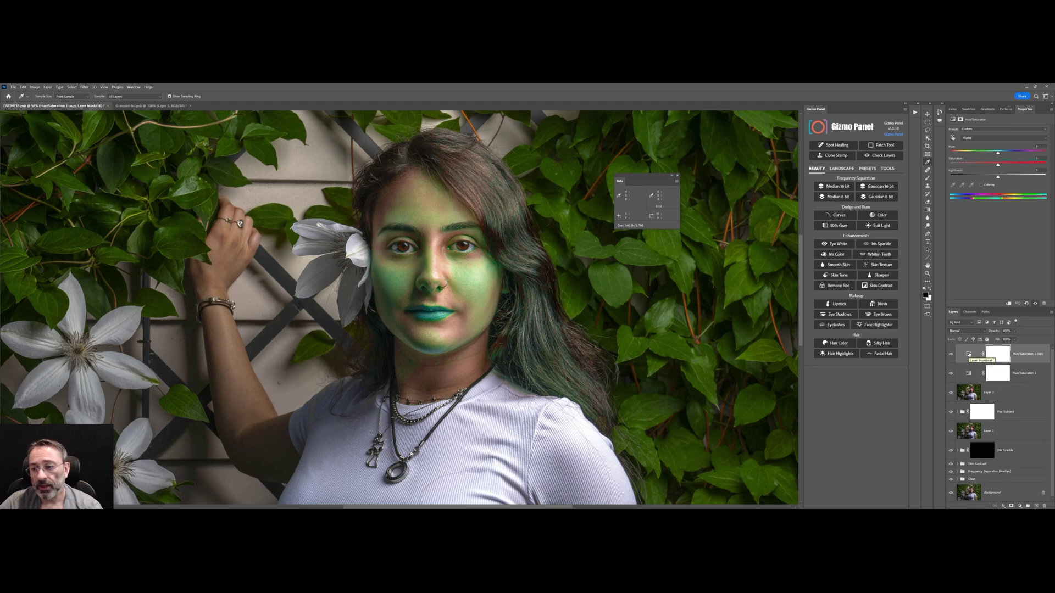
click(973, 137)
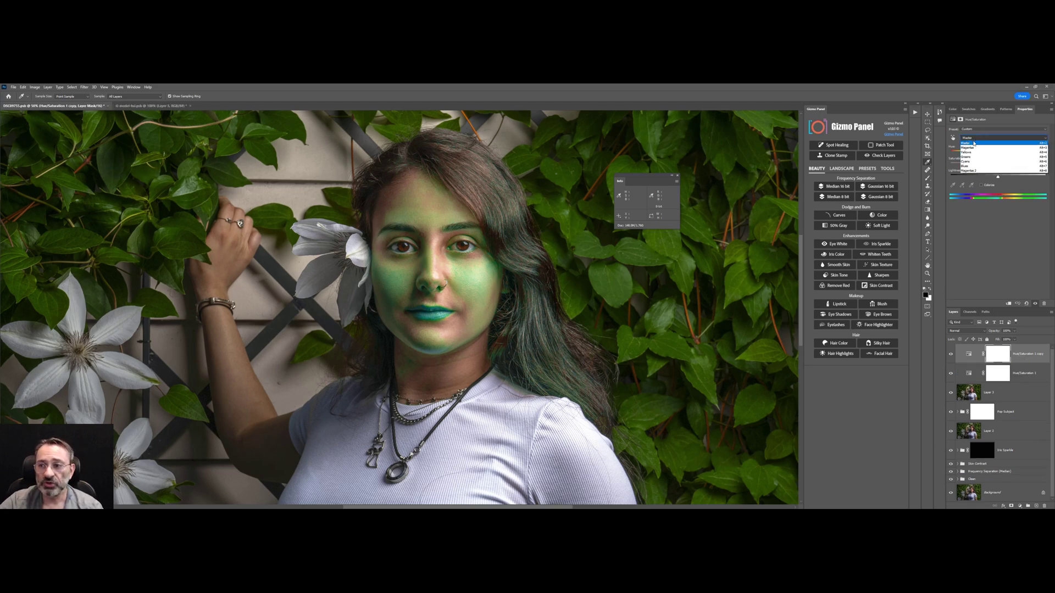
click(969, 147)
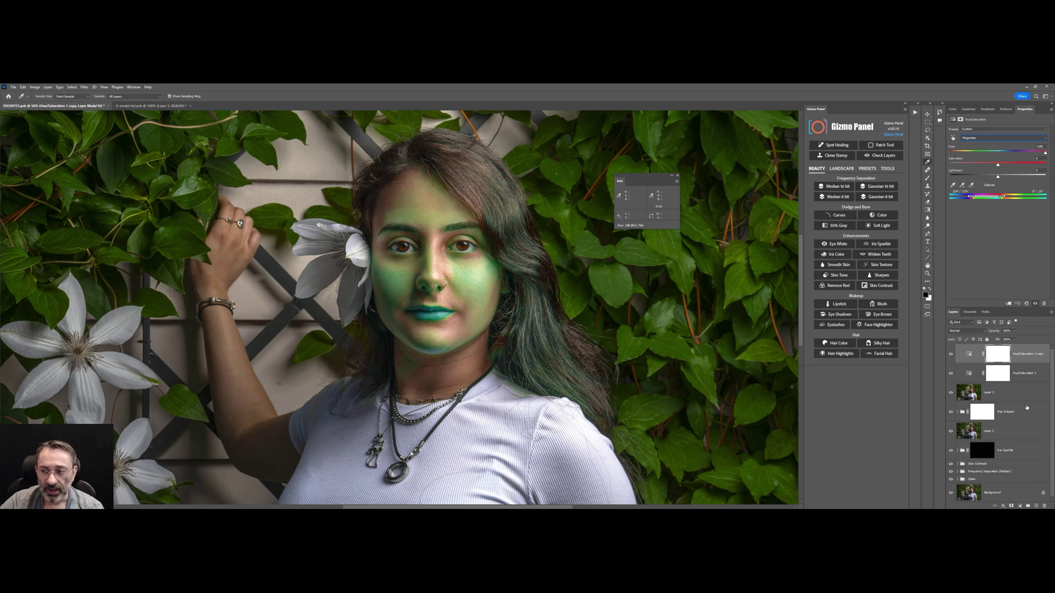
On Hue/Saturation 1, drop the Magentas hue to about +5, then raise it to about +65
click(970, 377)
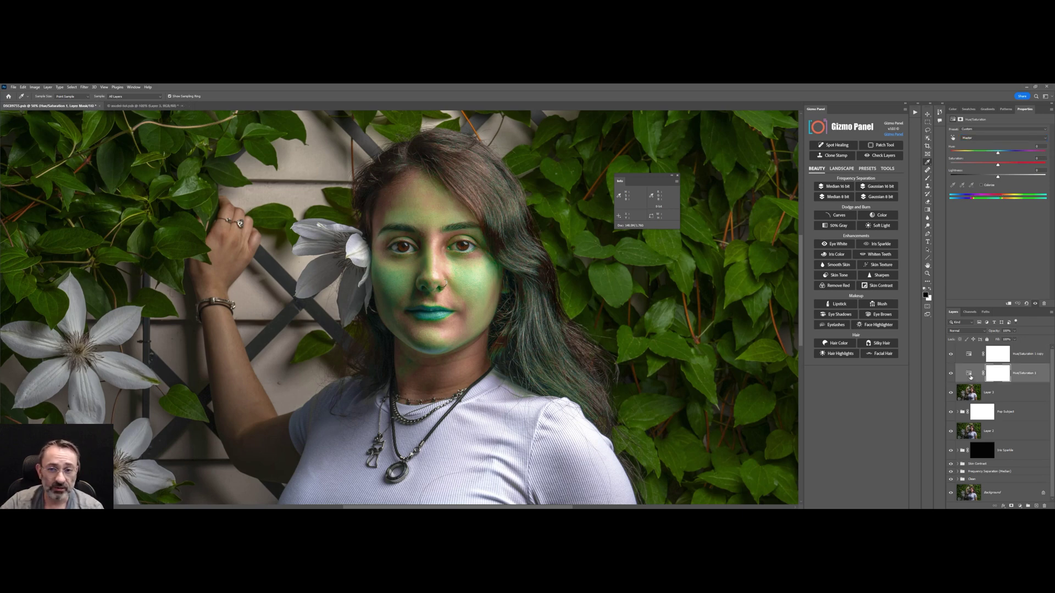
click(965, 138)
click(970, 171)
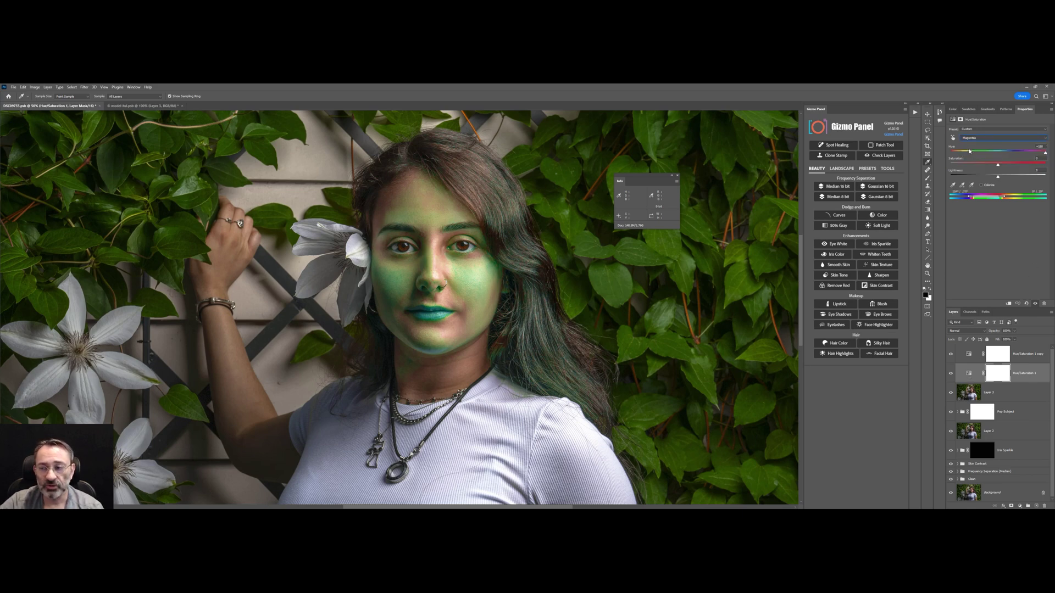
drag(1039, 156, 999, 156)
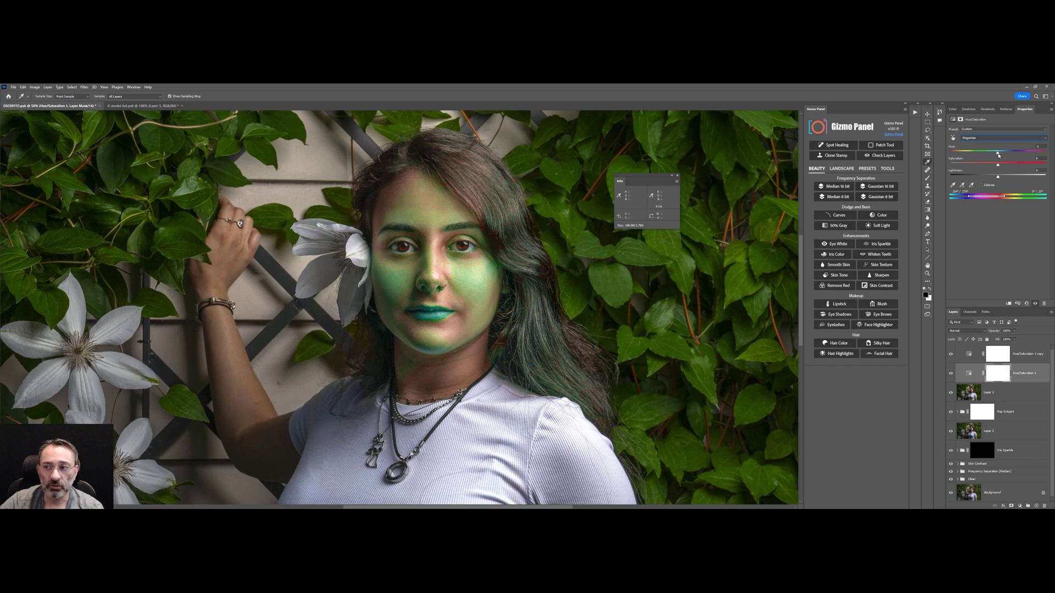
drag(999, 156, 1005, 155)
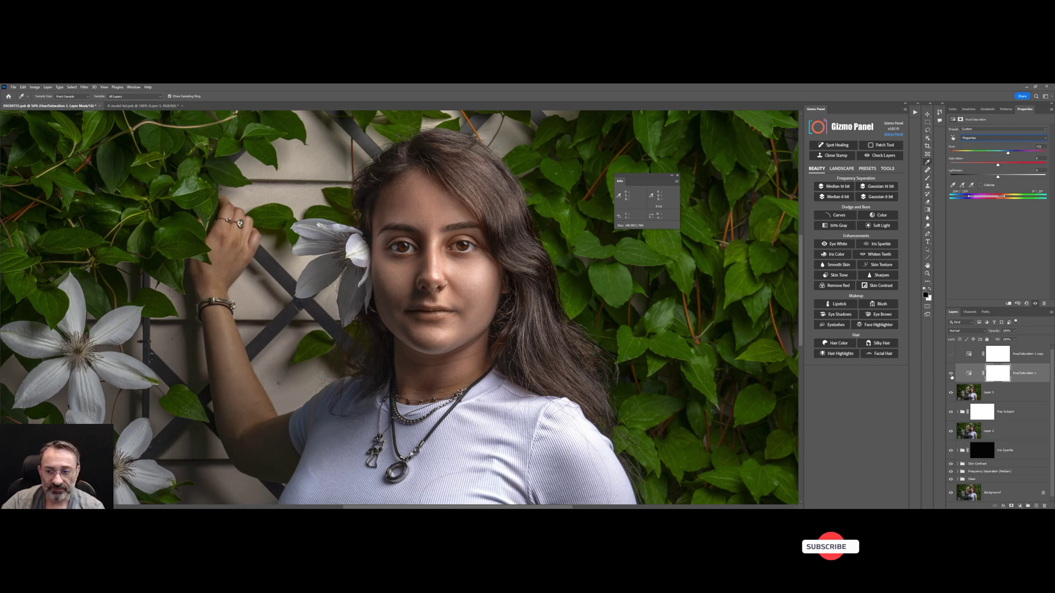
Toggle Hue/Saturation 1 off and on to compare before and after, then take the Brush tool
click(951, 375)
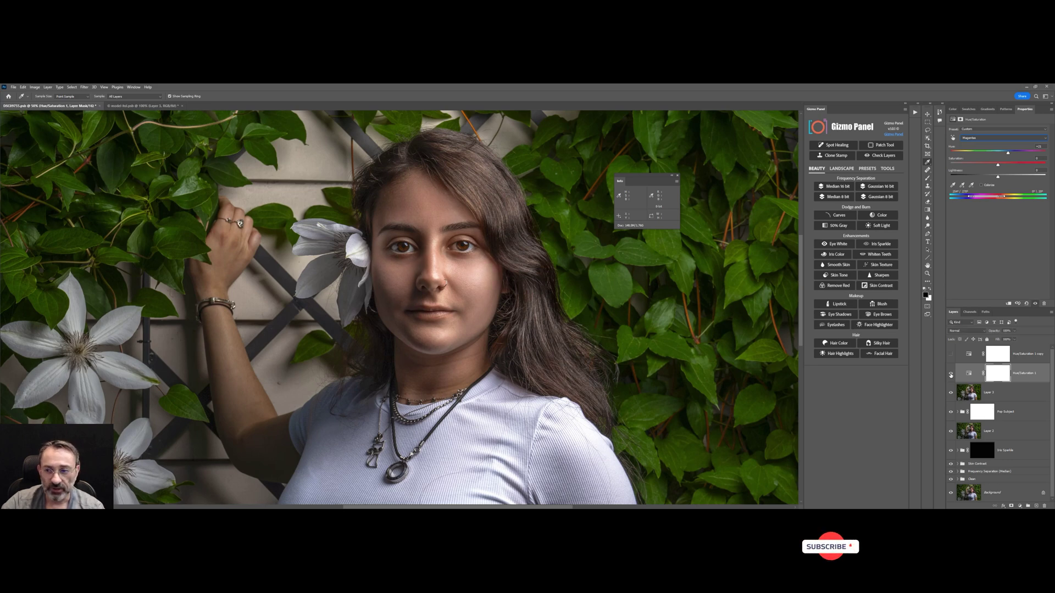
click(951, 375)
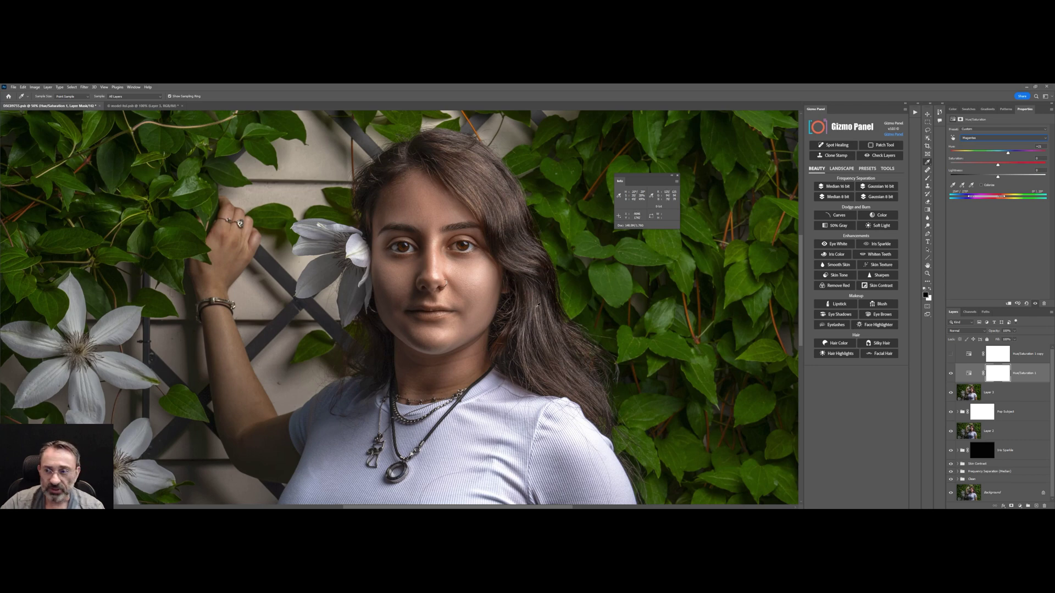
click(928, 179)
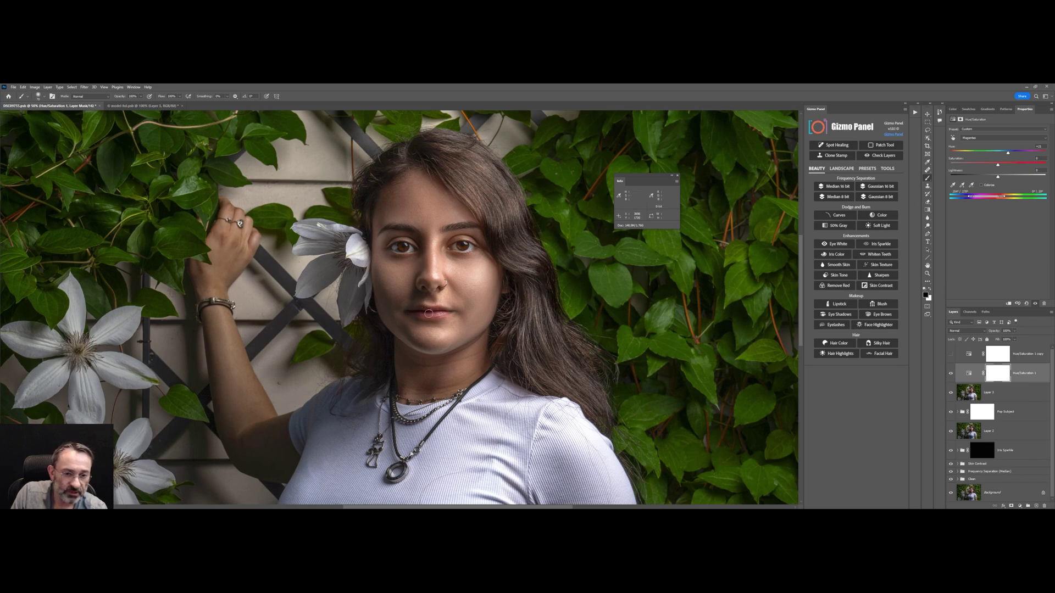
Paint black over the lips on the Hue/Saturation 1 mask and toggle the layer to compare
drag(413, 312, 431, 313)
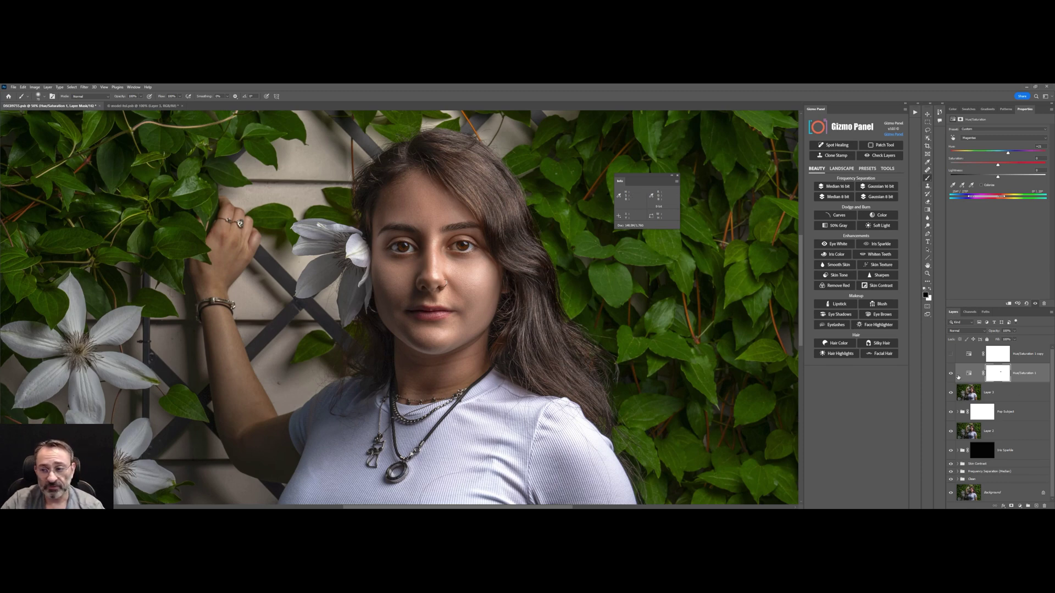
click(951, 374)
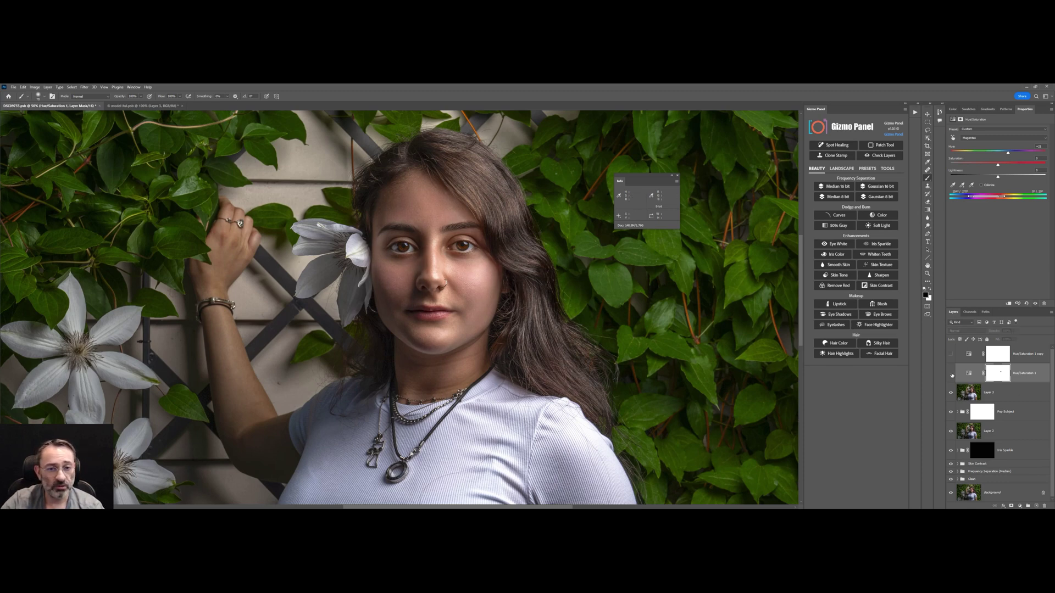
click(951, 375)
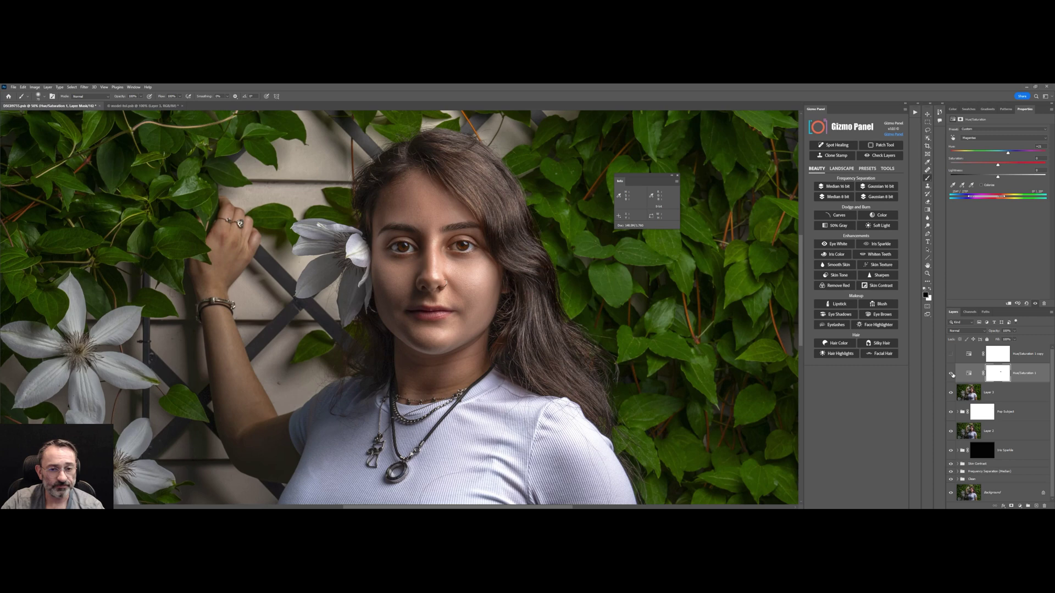
key(i)
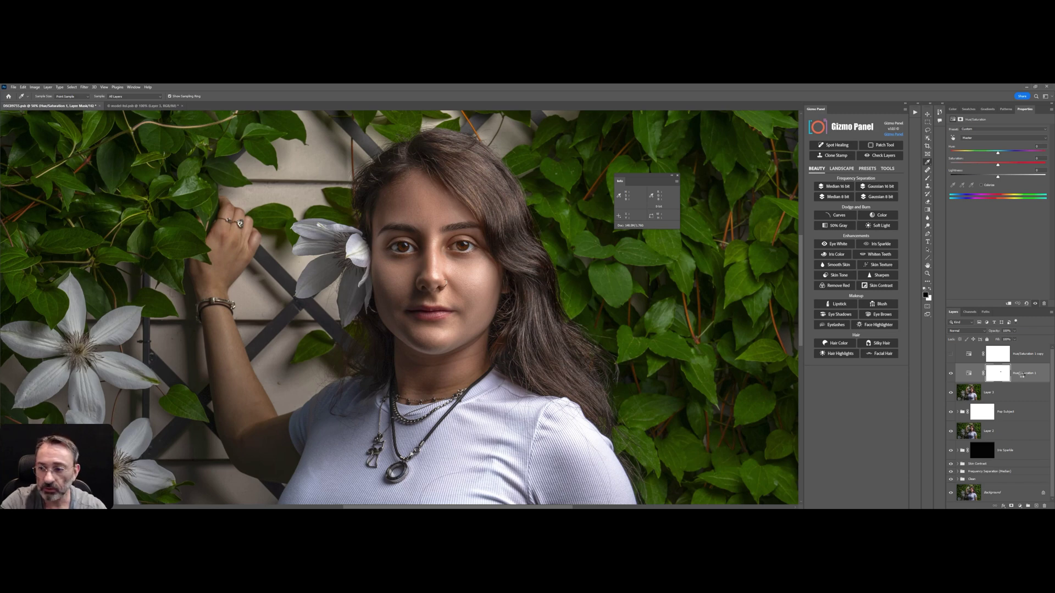
Create Layer 4 and stamp all visible layers into it with Ctrl+Shift+Alt+E
key(ctrl+shift+alt+n)
key(ctrl+shift+alt+e)
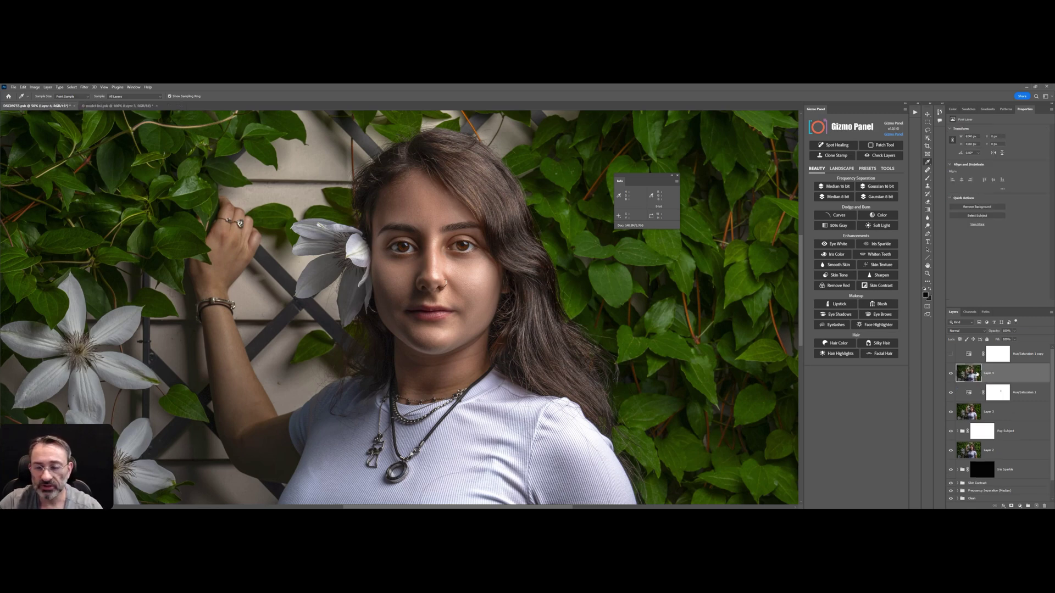